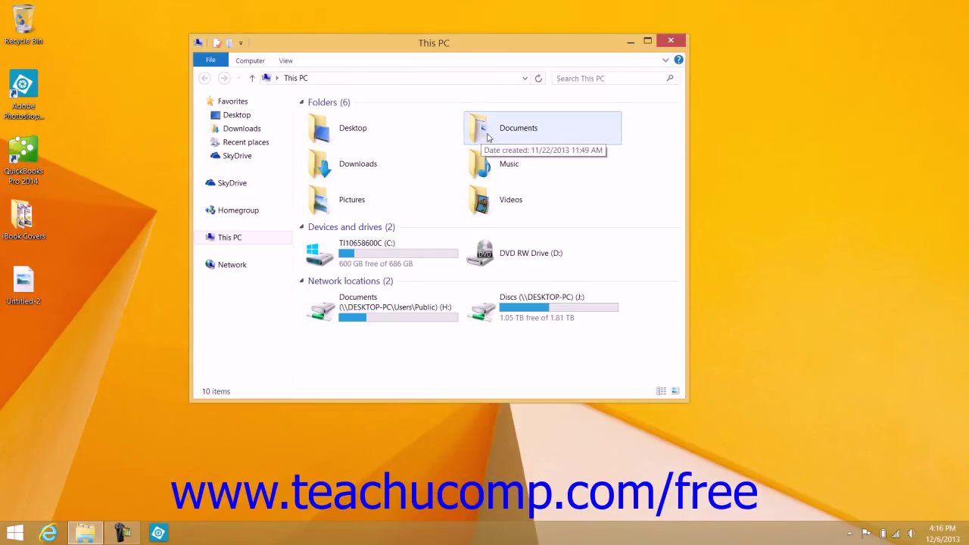
Open the Documents folder from This PC, then close the Documents window
double_click(487, 133)
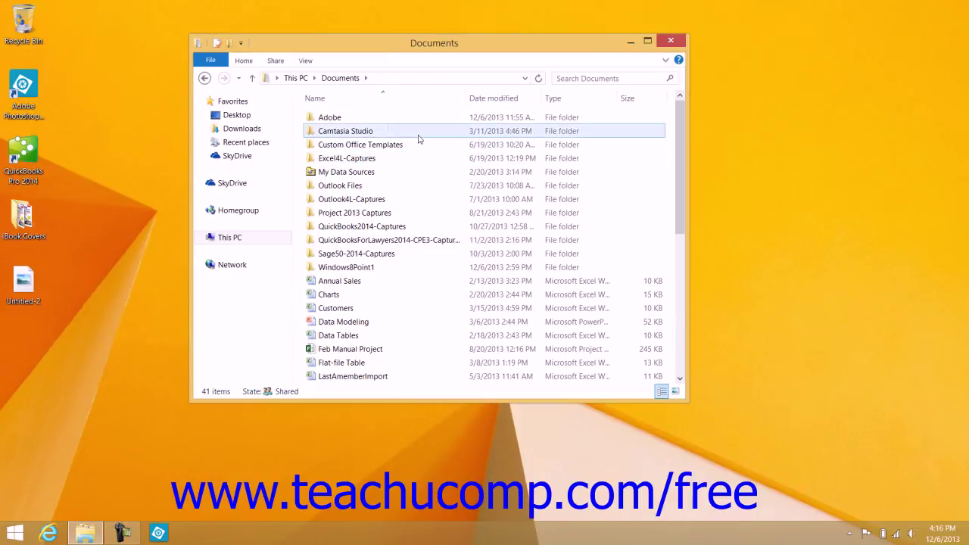
left_click(672, 43)
Launch File Explorer from the Start screen's Apps list
left_click(15, 533)
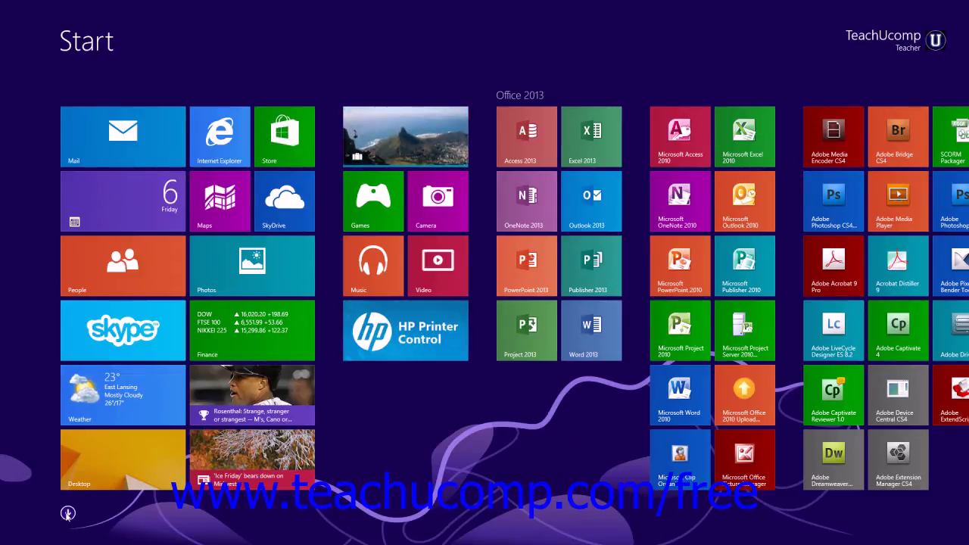
left_click(68, 514)
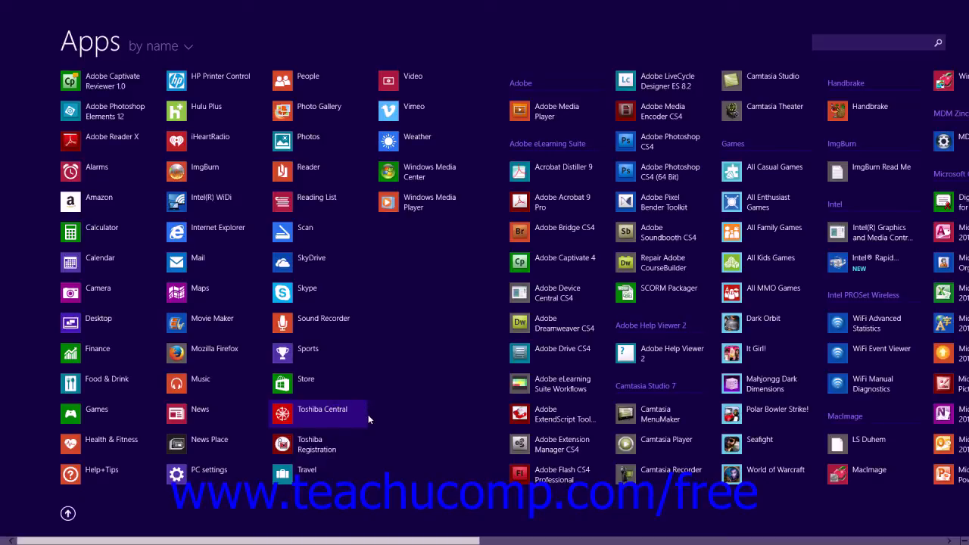
scroll(368, 414, "down", 10)
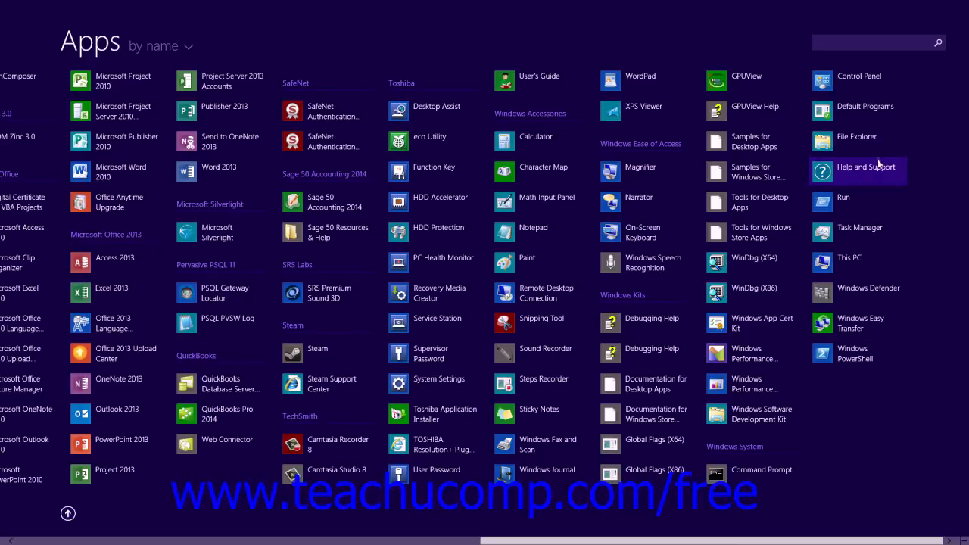
left_click(867, 141)
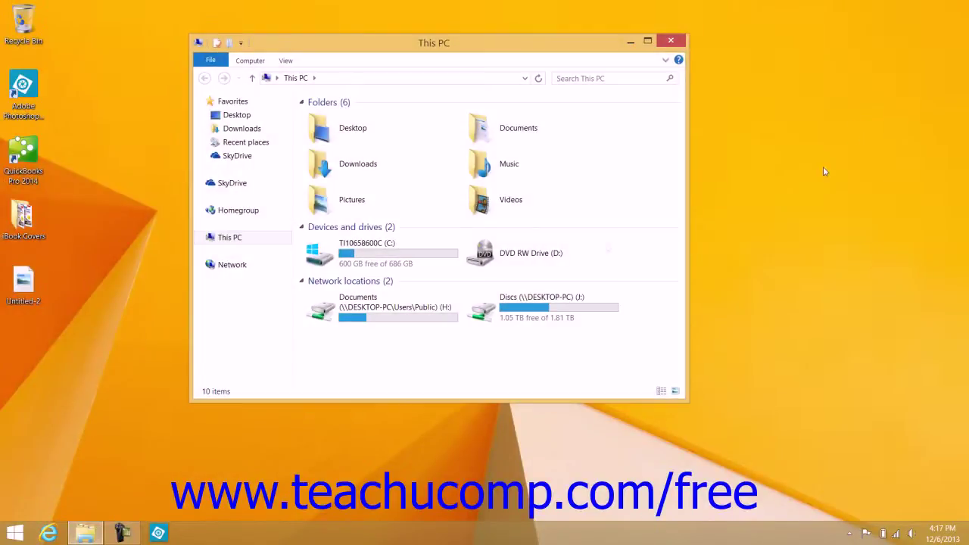
left_click(669, 43)
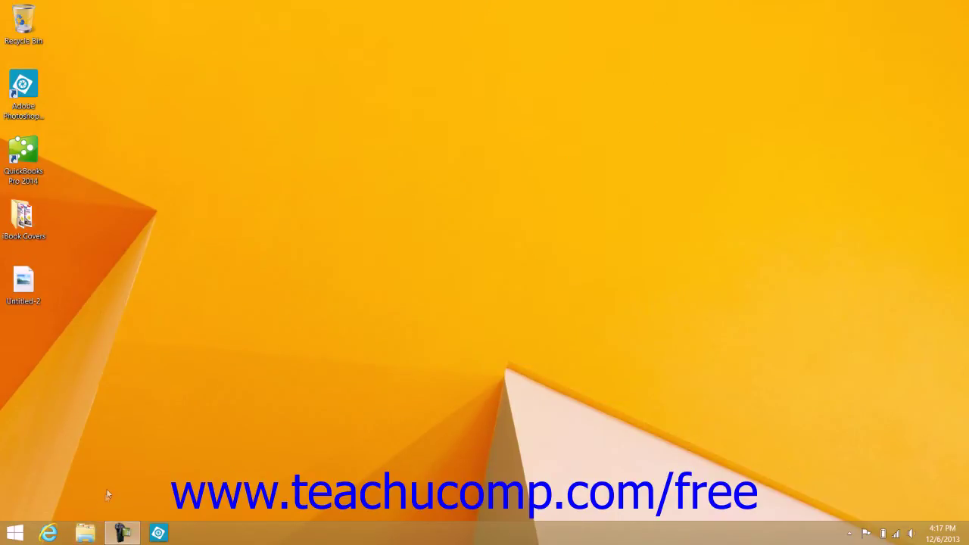
left_click(83, 534)
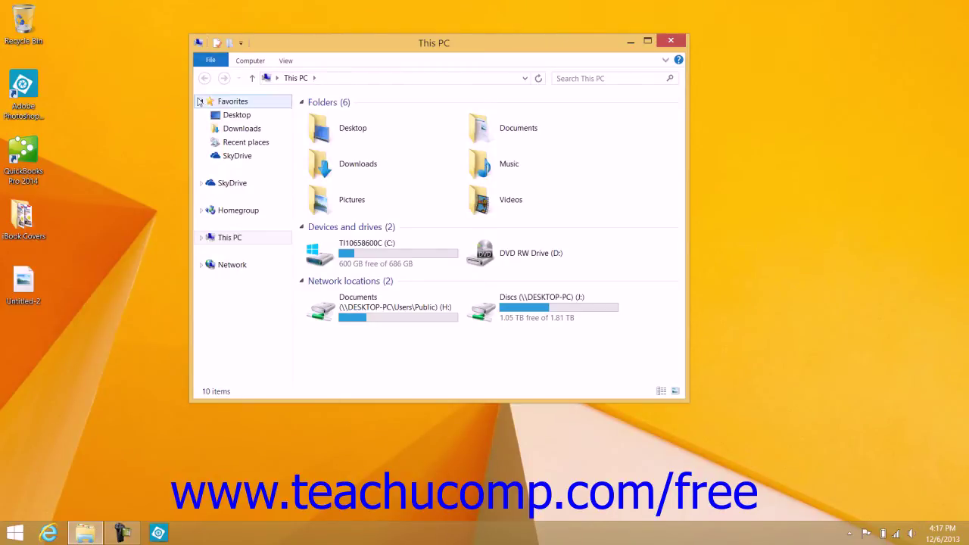
left_click(248, 62)
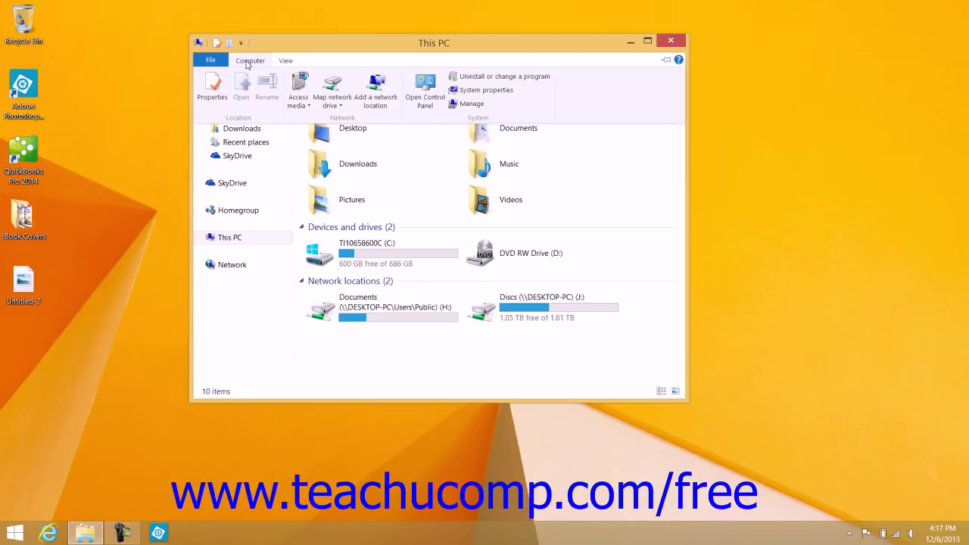
left_click(247, 62)
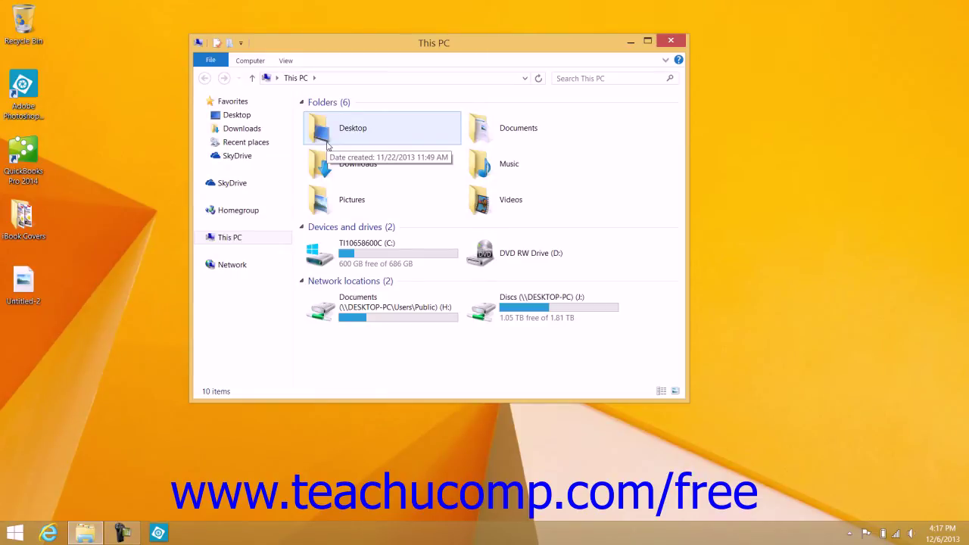
Open Documents and expand This PC in the navigation pane
double_click(502, 130)
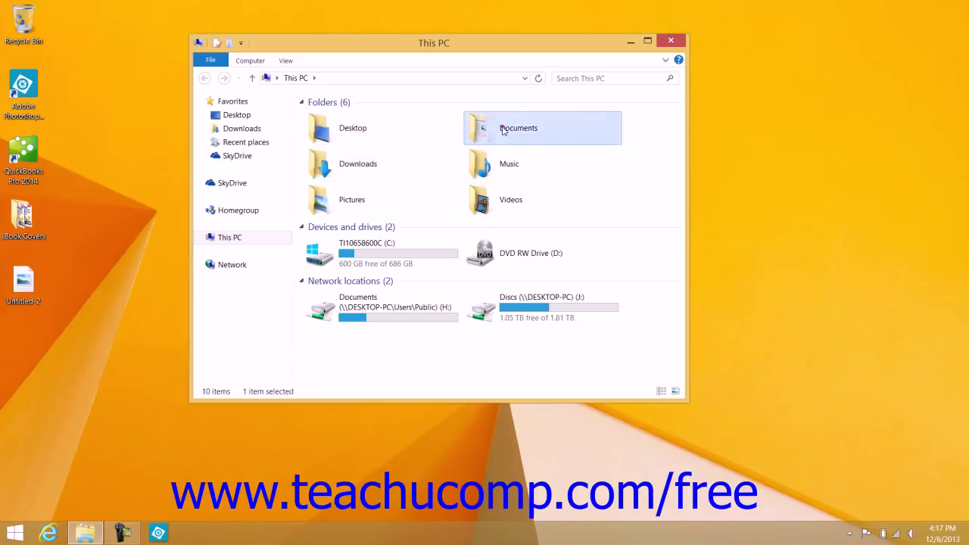
mouse_move(409, 171)
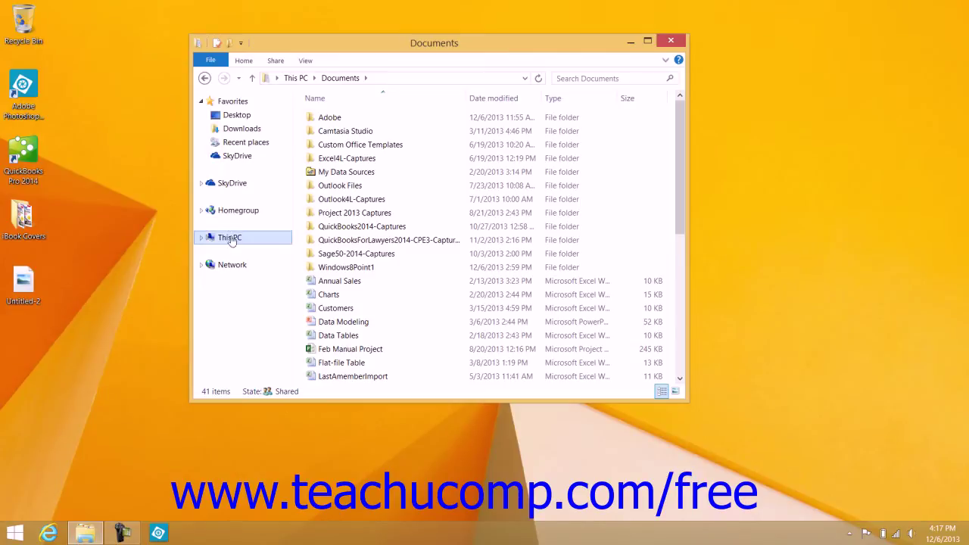
left_click(199, 239)
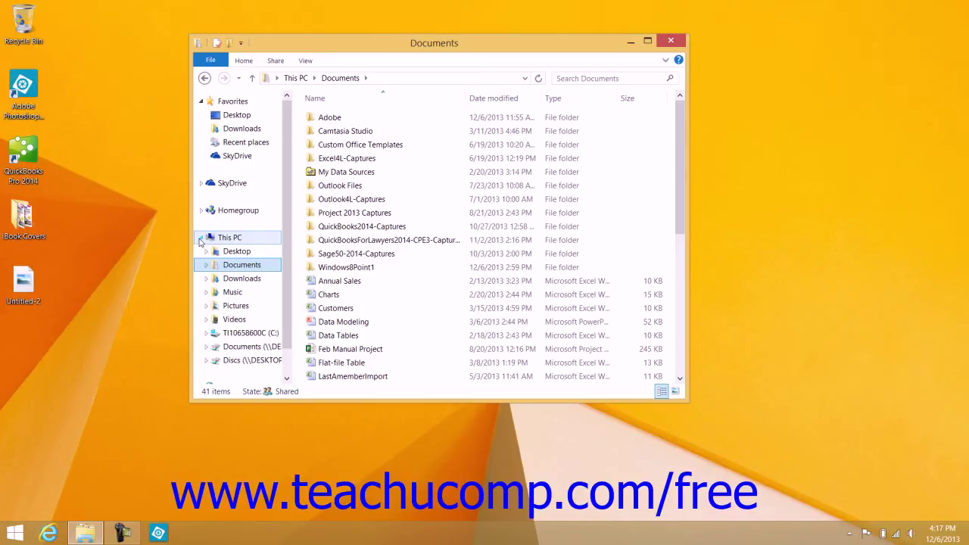
Collapse and re-expand Favorites, then show the Desktop folder's contents
left_click(201, 102)
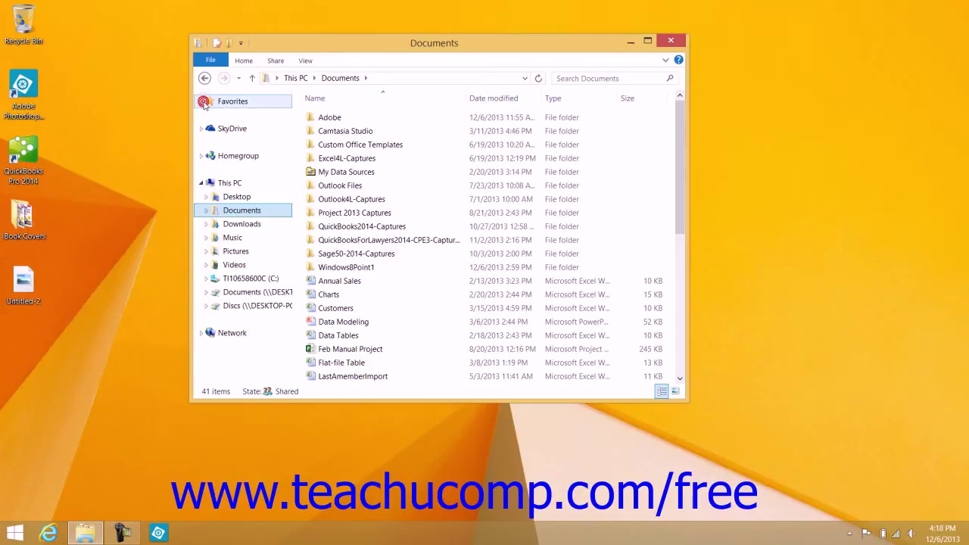
left_click(201, 102)
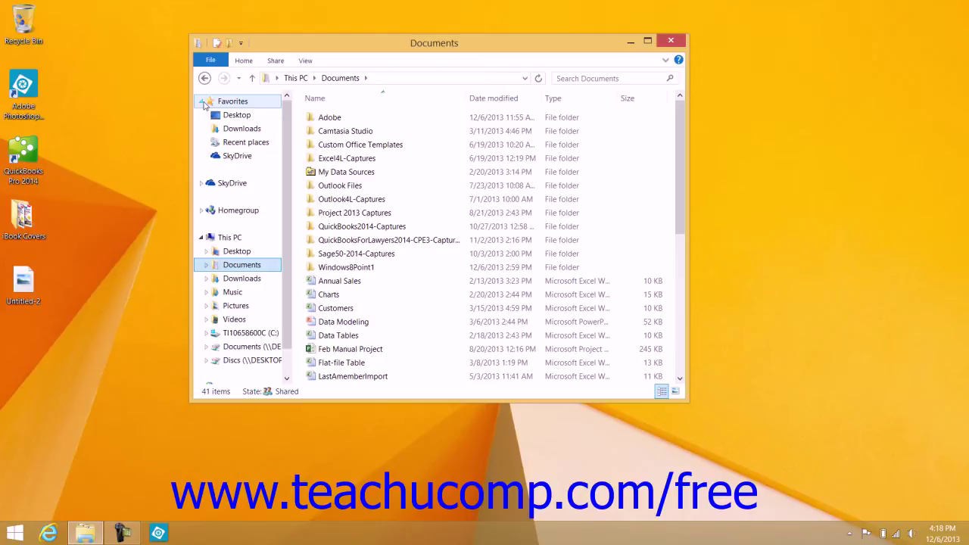
left_click(232, 113)
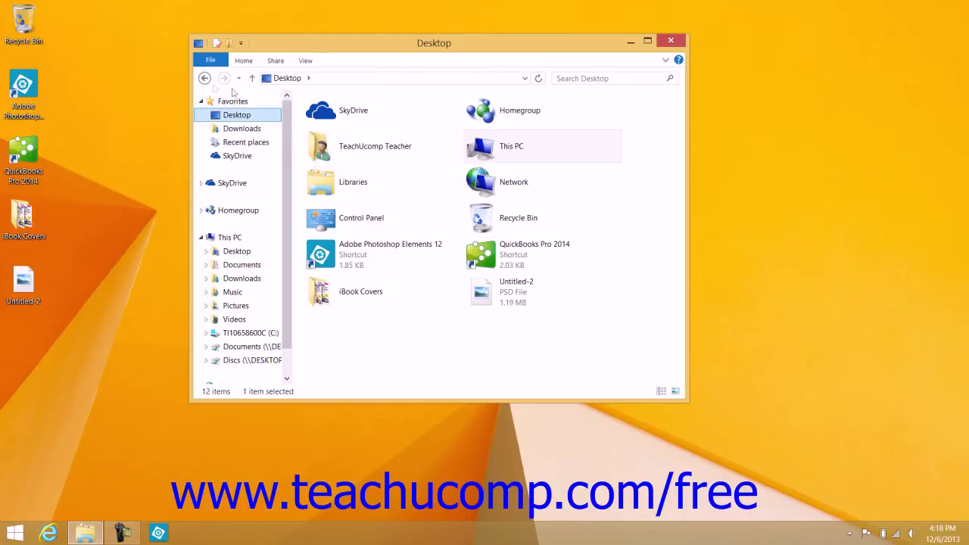
left_click(204, 78)
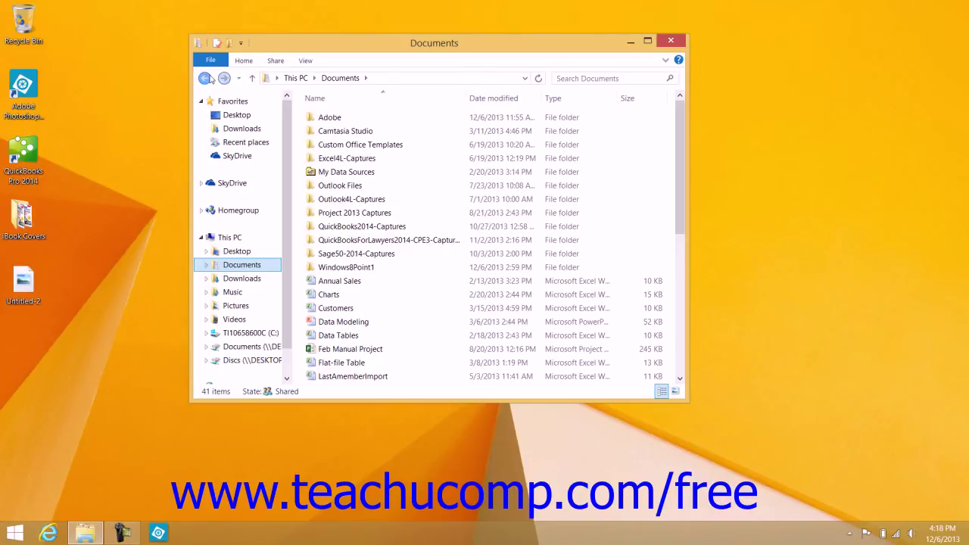
left_click(205, 78)
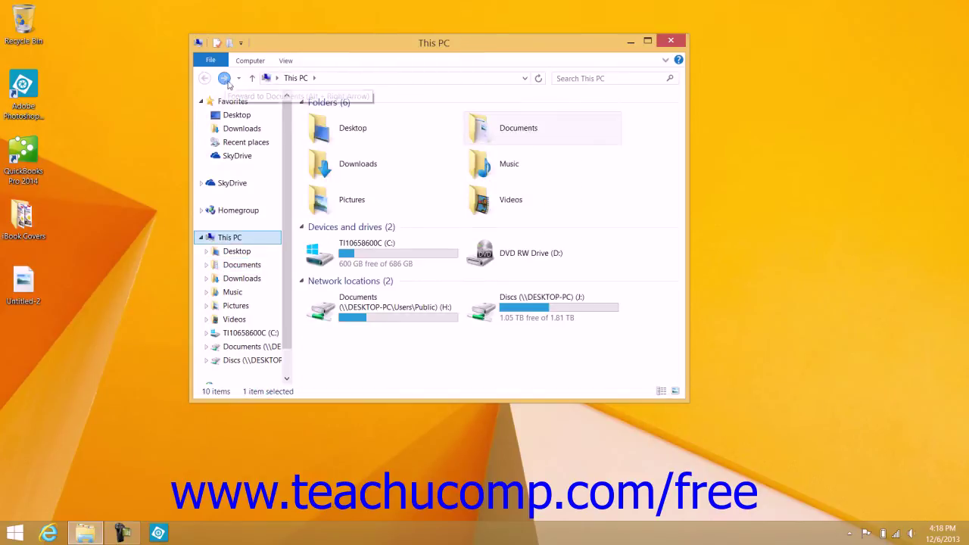
left_click(224, 78)
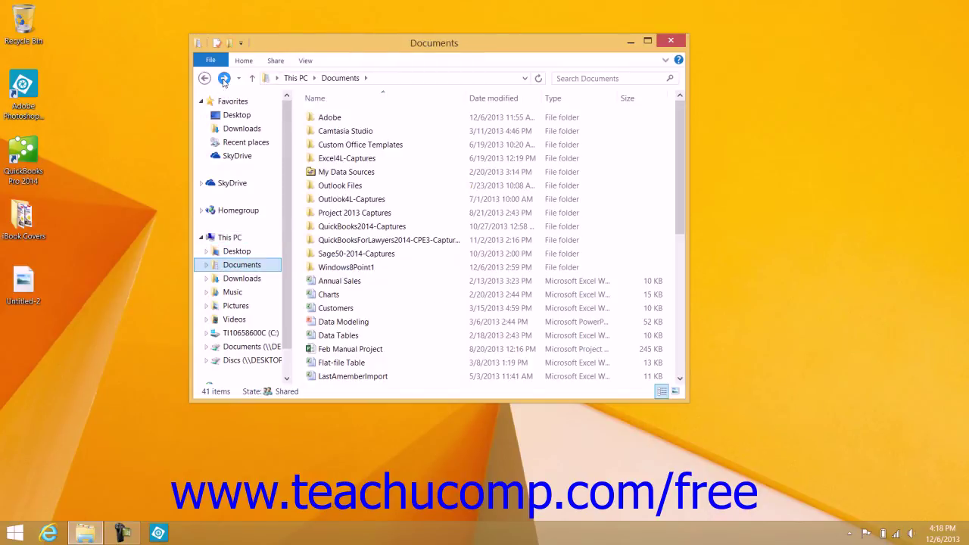
double_click(319, 122)
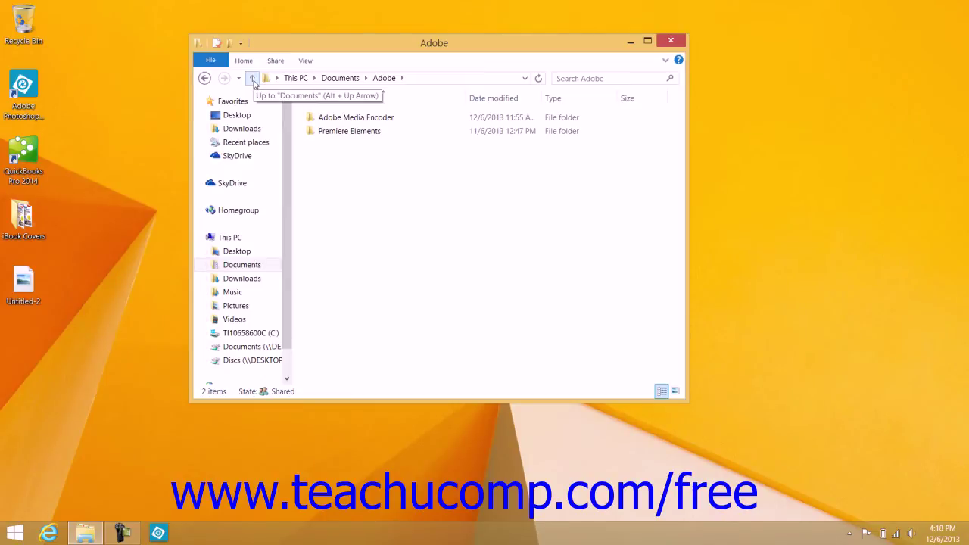
left_click(253, 79)
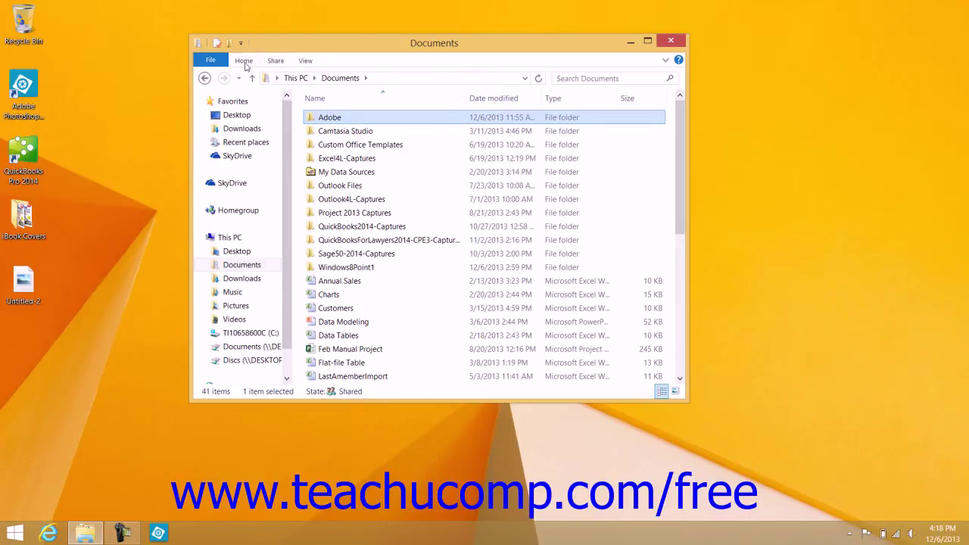
Preview the Home, Share and View ribbon tabs
left_click(243, 61)
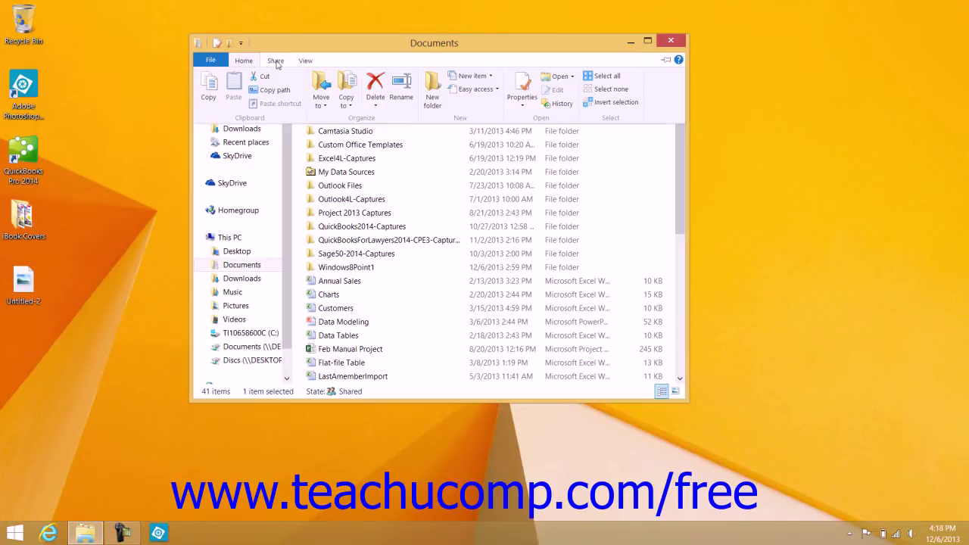
left_click(276, 61)
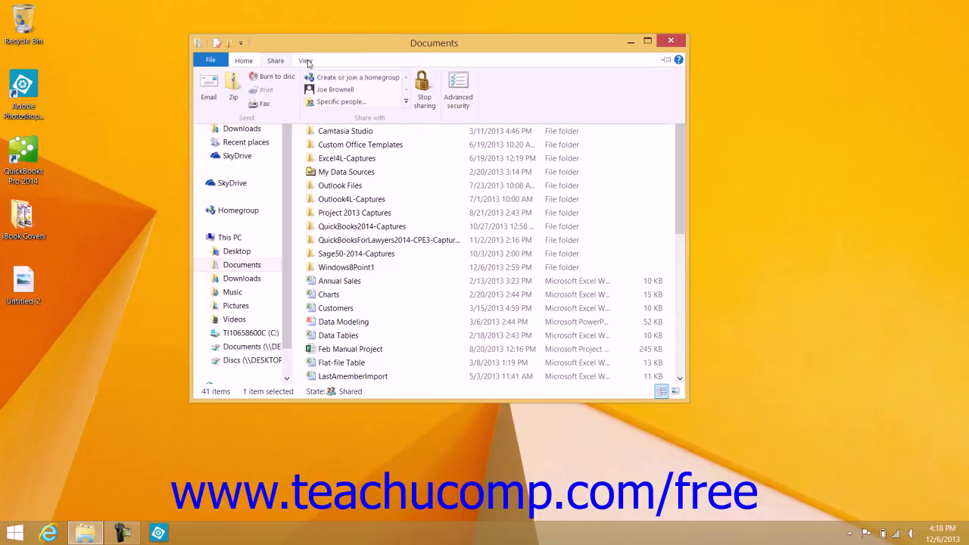
left_click(305, 61)
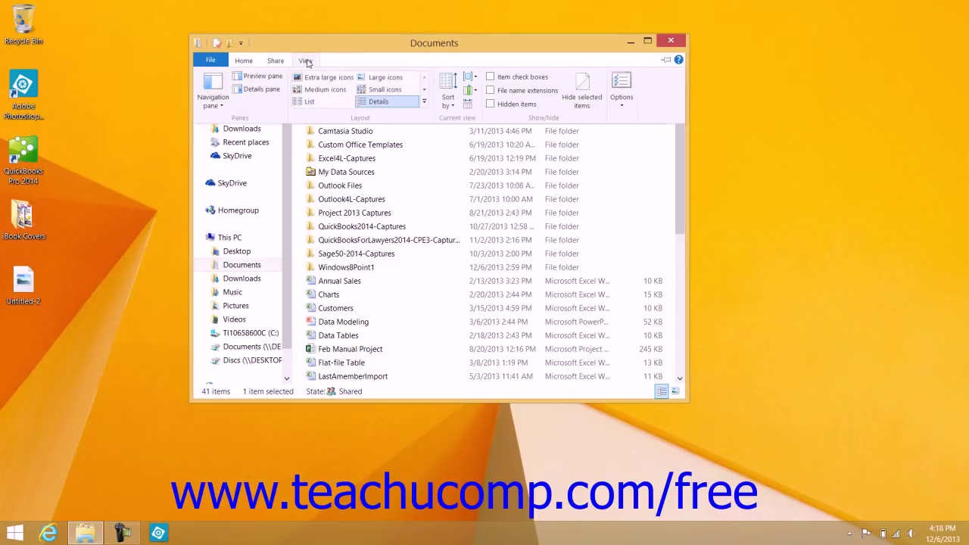
left_click(329, 137)
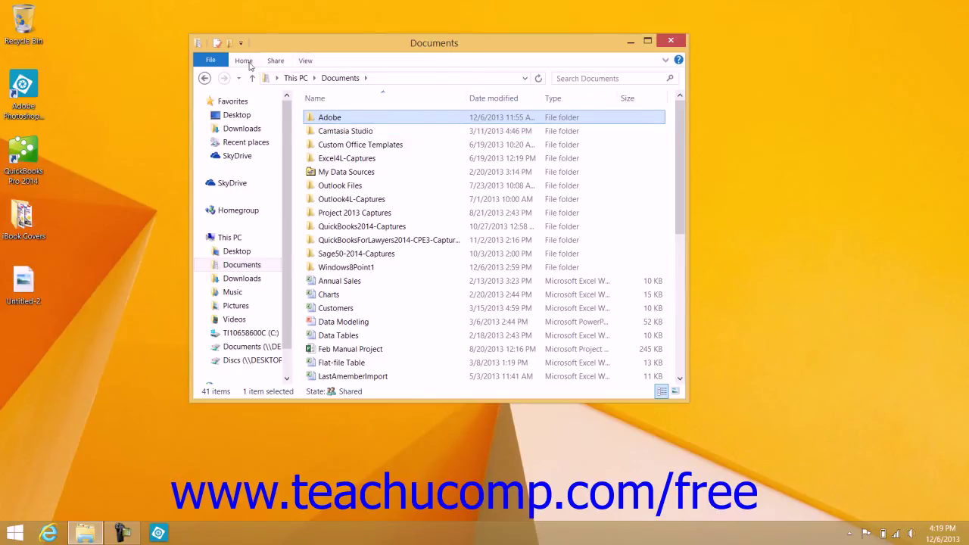
left_click(245, 62)
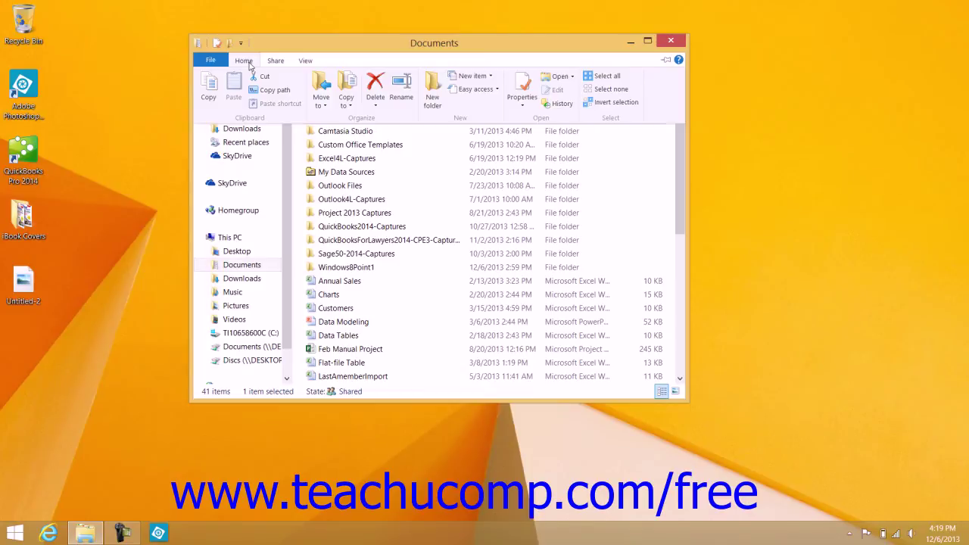
left_click(249, 63)
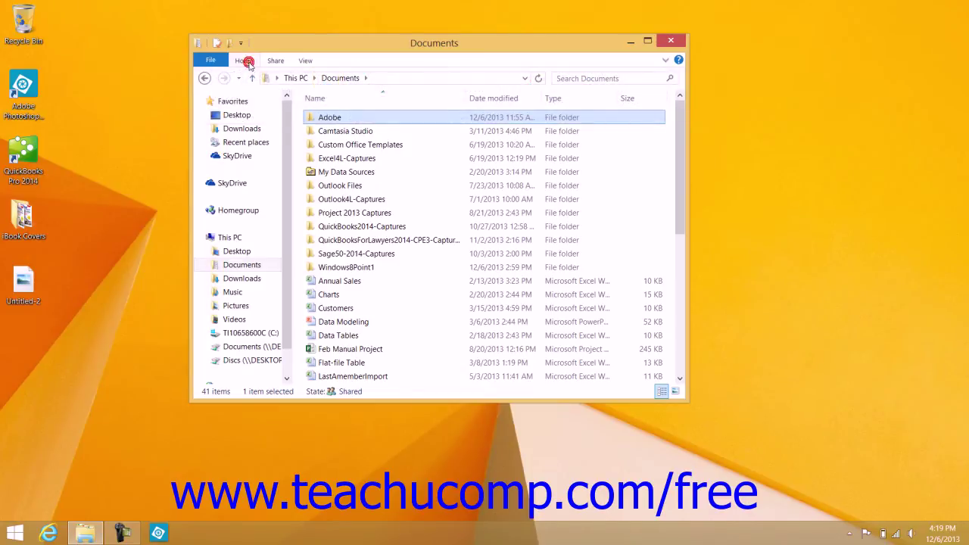
left_click(306, 64)
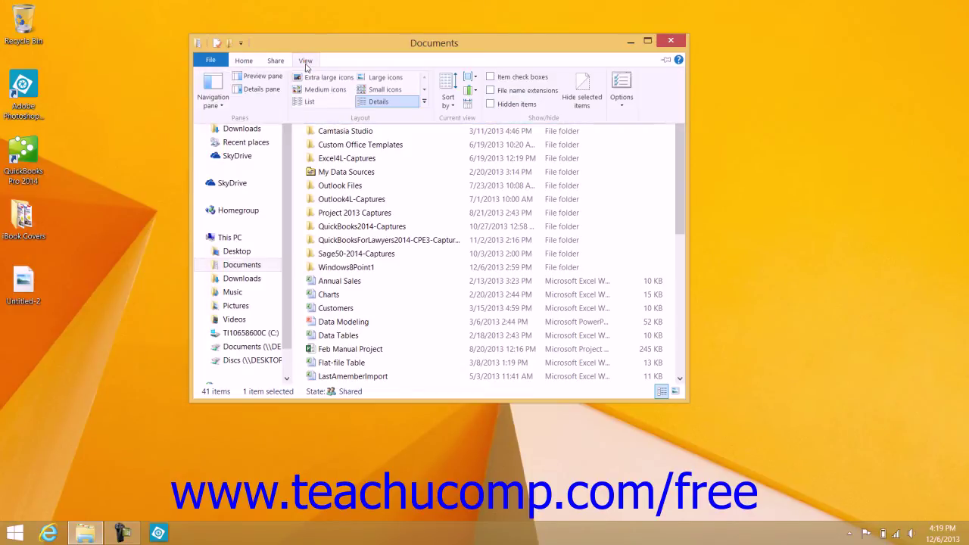
left_click(306, 64)
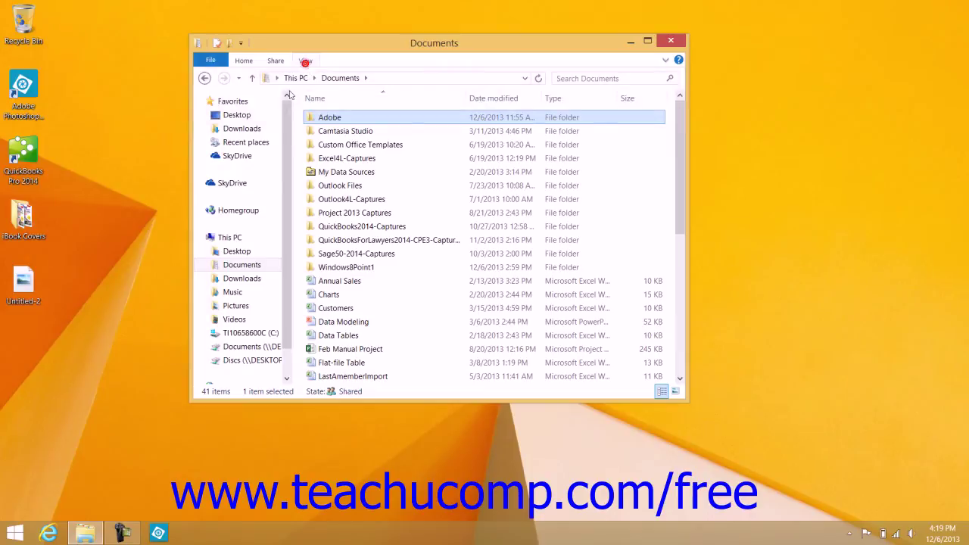
Go to This PC, preview its Computer tab, and reopen Documents
left_click(231, 238)
left_click(252, 62)
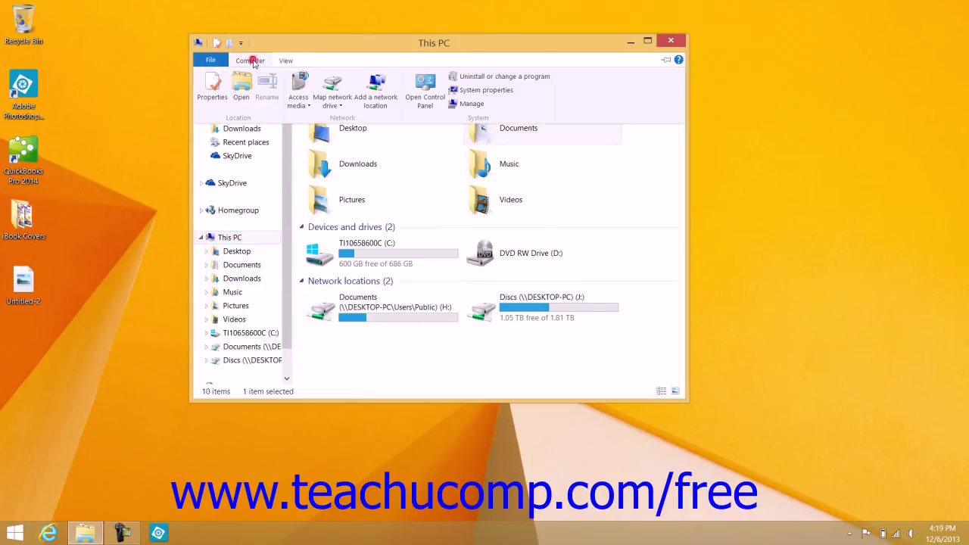
left_click(252, 62)
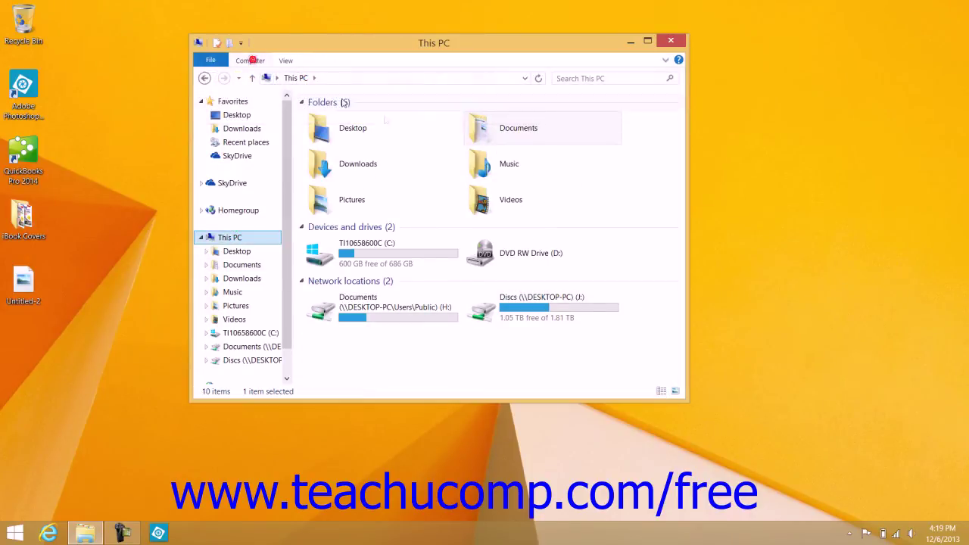
double_click(477, 128)
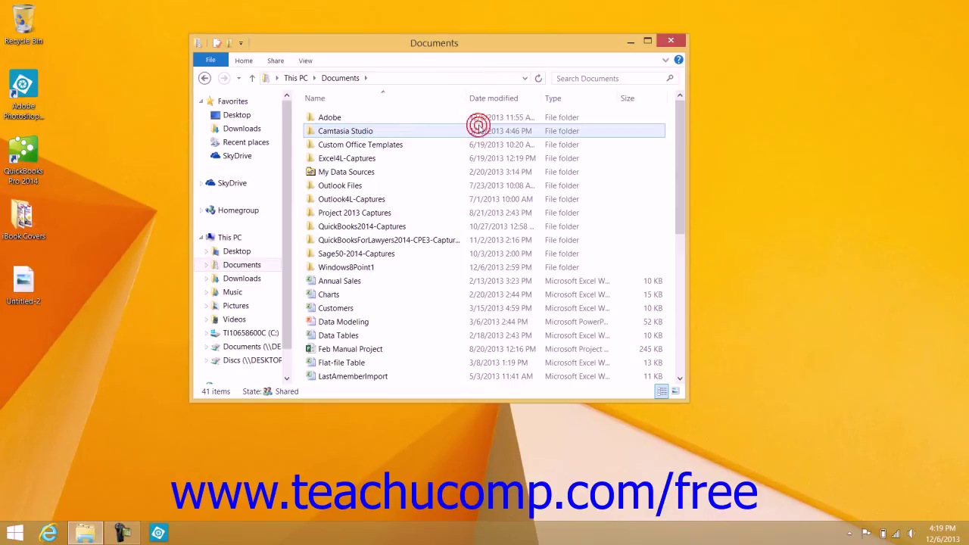
Show the Documents path as text, select Camtasia Studio, and start a search in Documents
left_click(376, 78)
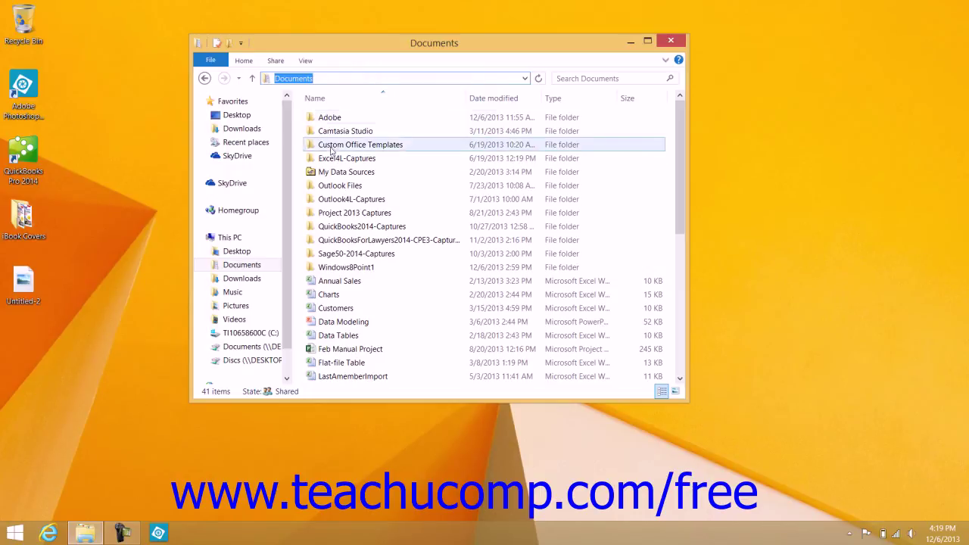
left_click(329, 133)
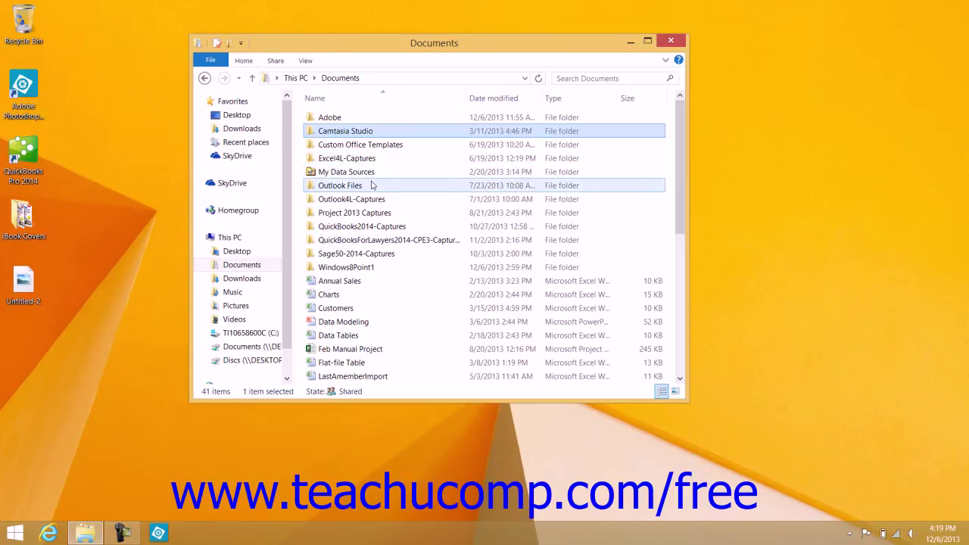
mouse_move(372, 184)
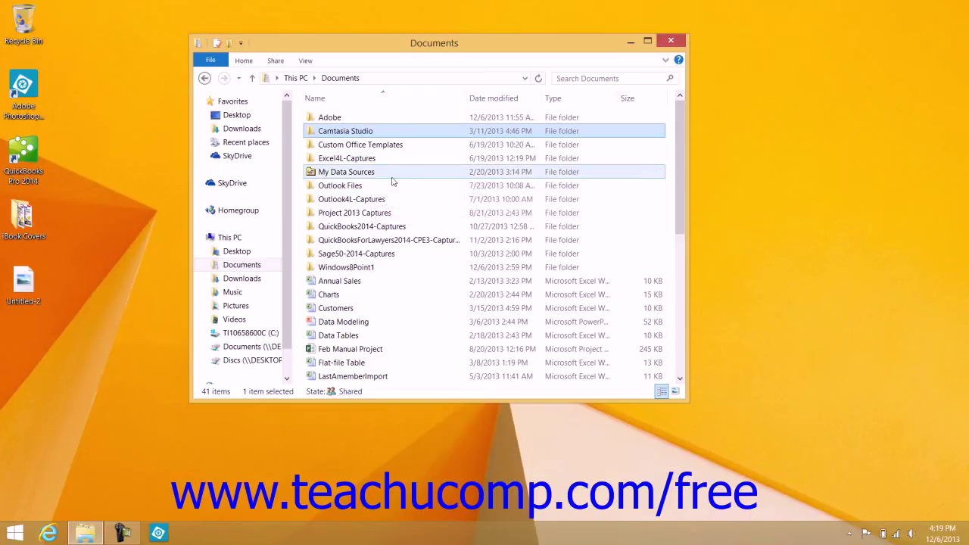
mouse_move(396, 168)
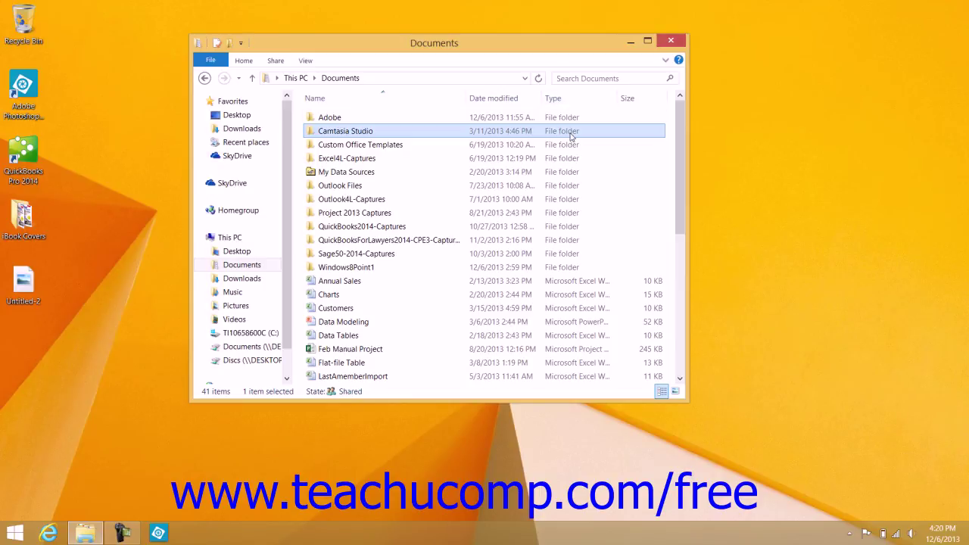
left_click(589, 78)
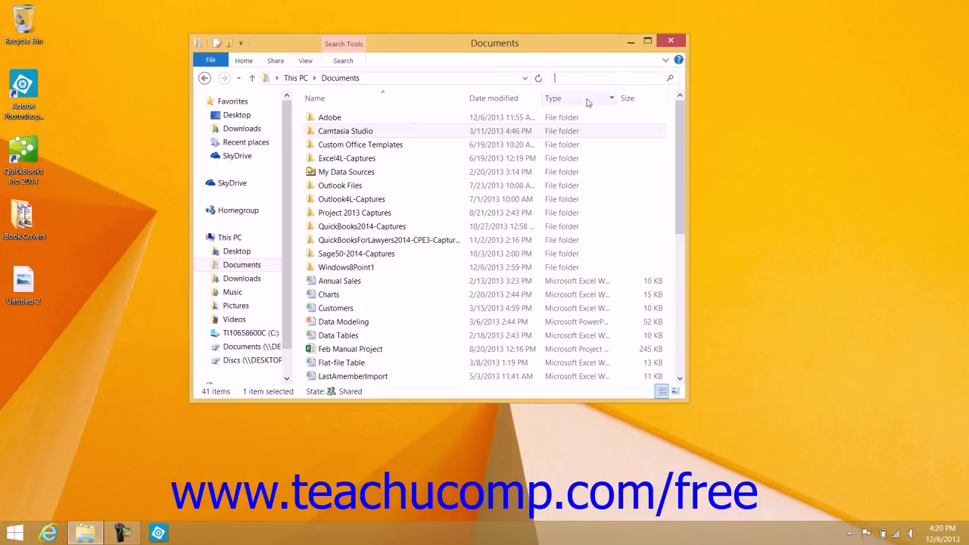
type("da")
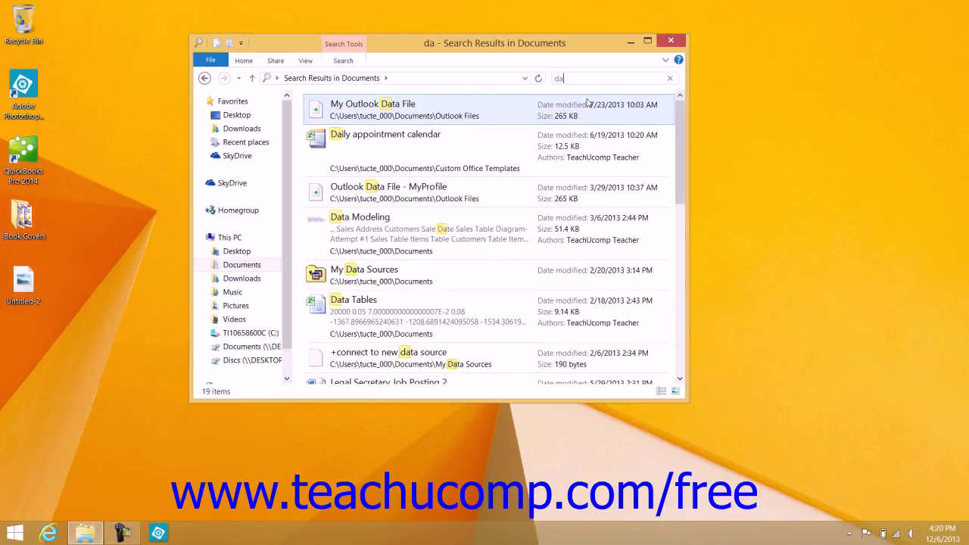
type("ta")
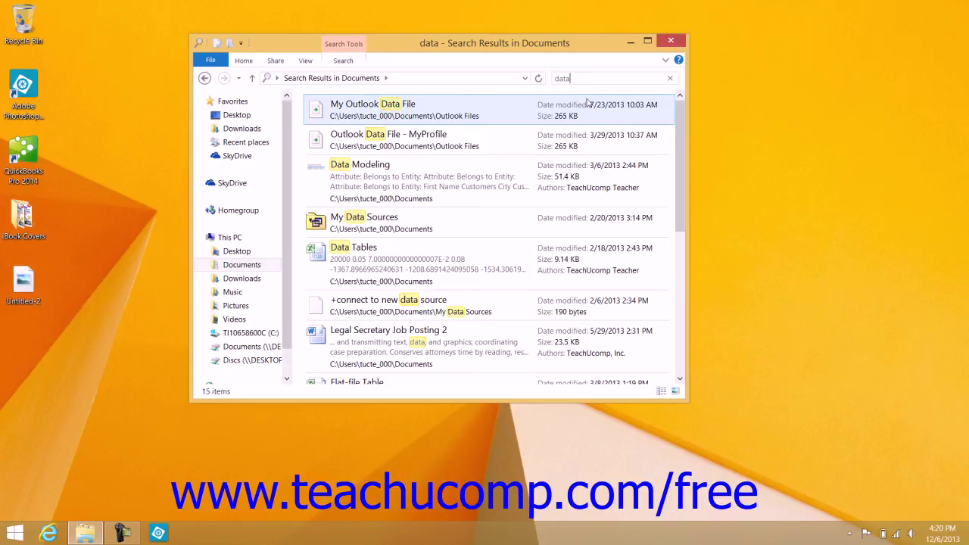
left_click(670, 78)
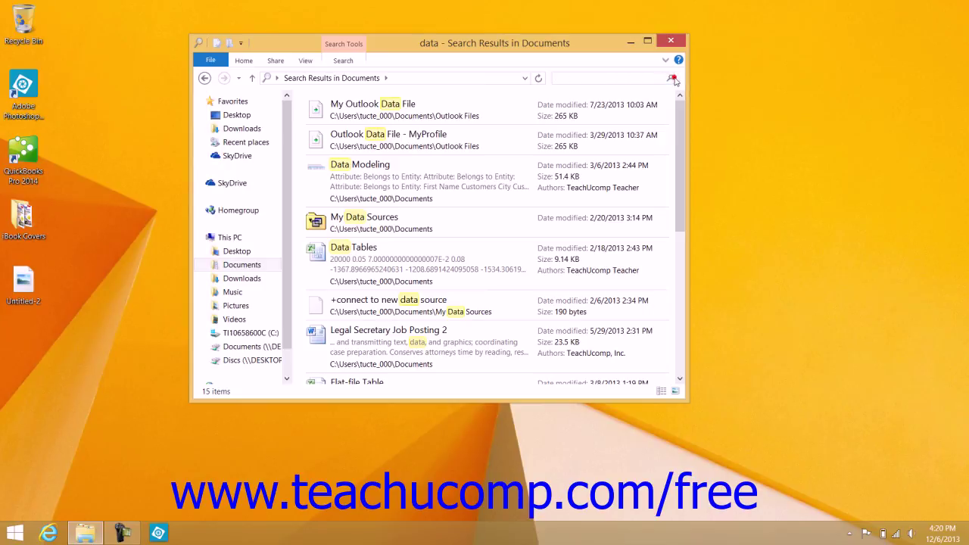